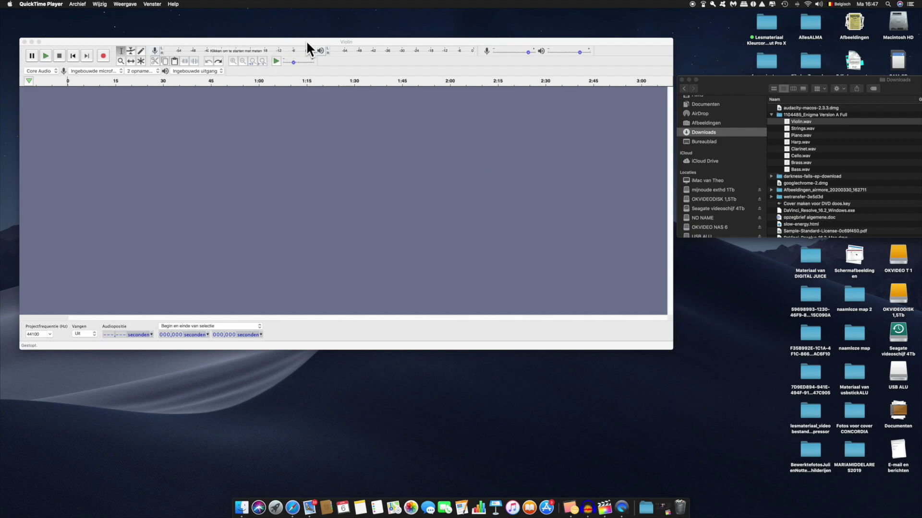
Import Violin.wav from the 1104485_Enigma Version A Full folder in Downloads as the first stereo track
{"action": "left_click_drag", "start_coordinate": [307, 42], "coordinate": [308, 24]}
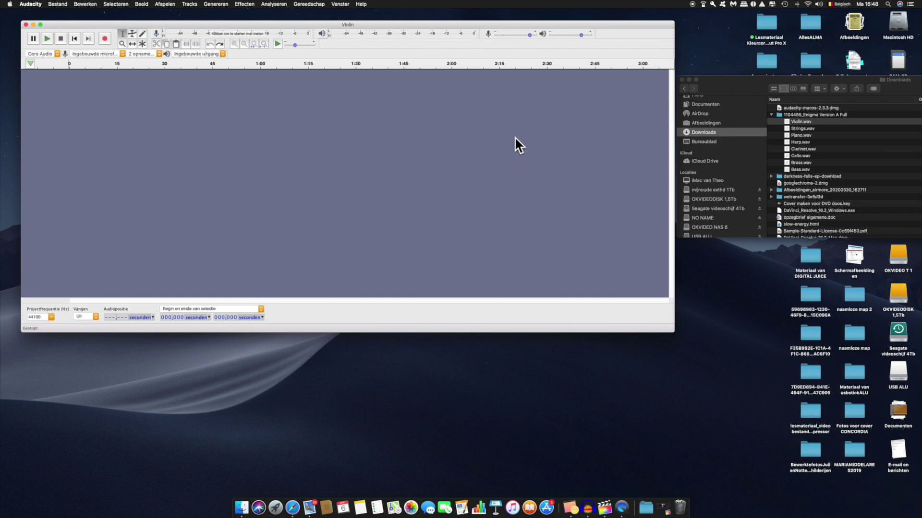
{"action": "scroll", "coordinate": [839, 235], "scroll_direction": "down", "scroll_amount": 2}
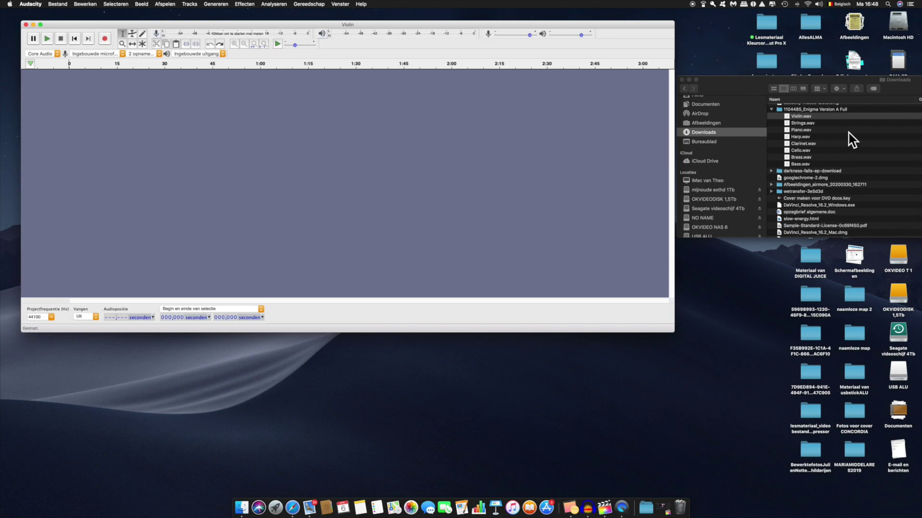
{"action": "left_click", "coordinate": [788, 115]}
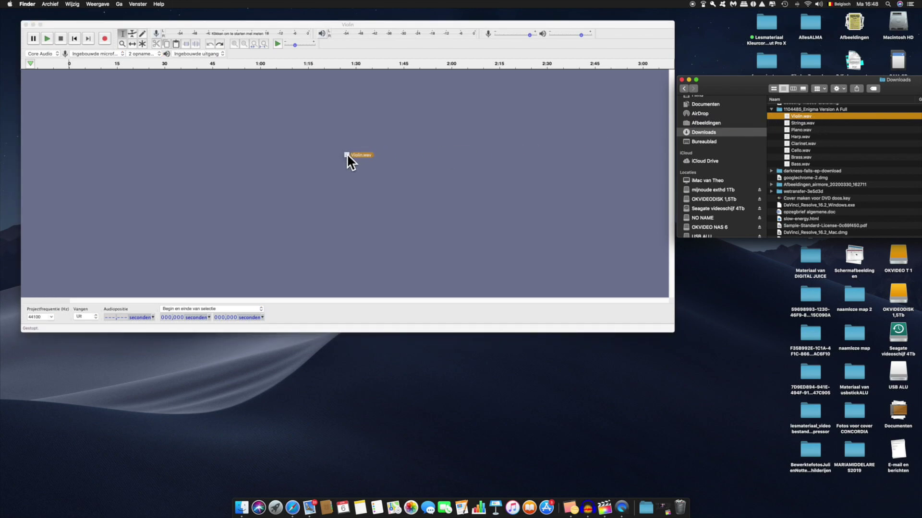
{"action": "left_click_drag", "start_coordinate": [347, 154], "coordinate": [237, 135]}
{"action": "left_click_drag", "start_coordinate": [38, 98], "coordinate": [37, 97]}
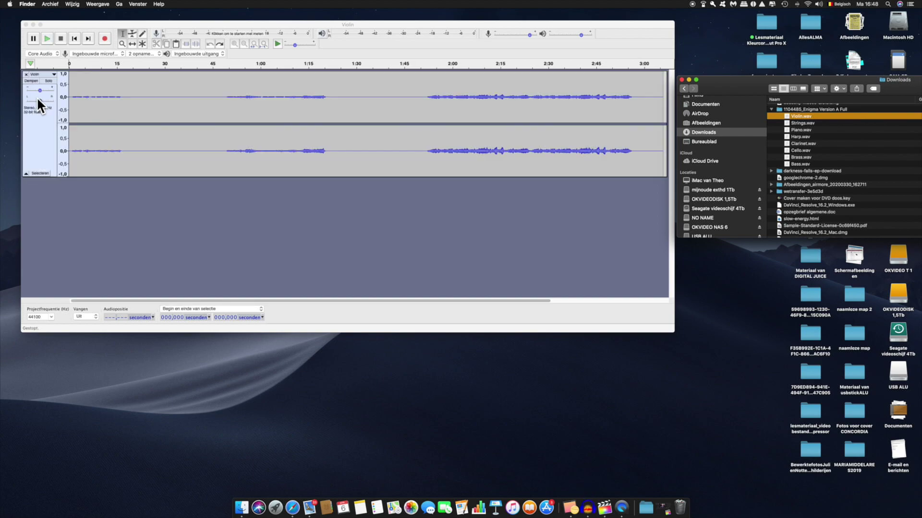
Add Strings.wav and Piano.wav from the same folder as separate tracks below the Violin track
{"action": "left_click", "coordinate": [786, 122]}
{"action": "scroll", "coordinate": [786, 122], "scroll_direction": "up", "scroll_amount": 1}
{"action": "left_click_drag", "start_coordinate": [787, 126], "coordinate": [48, 194]}
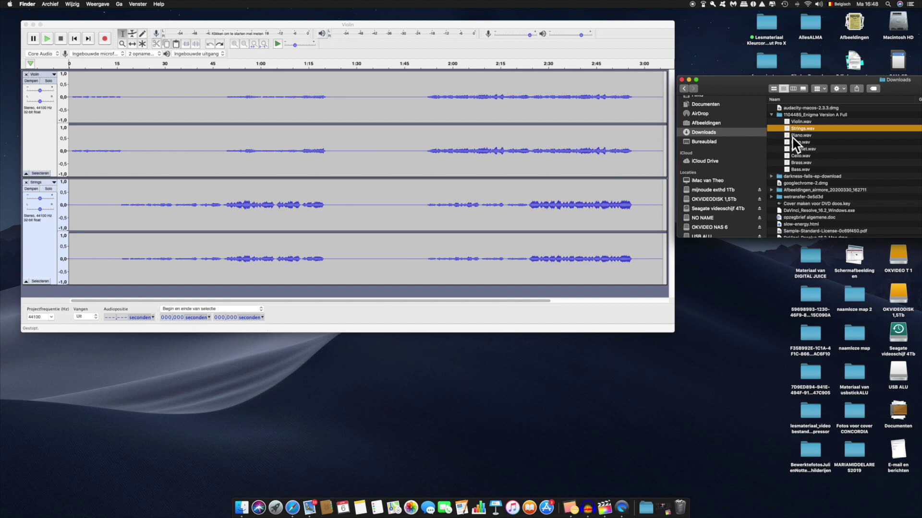
{"action": "left_click_drag", "start_coordinate": [788, 135], "coordinate": [596, 292]}
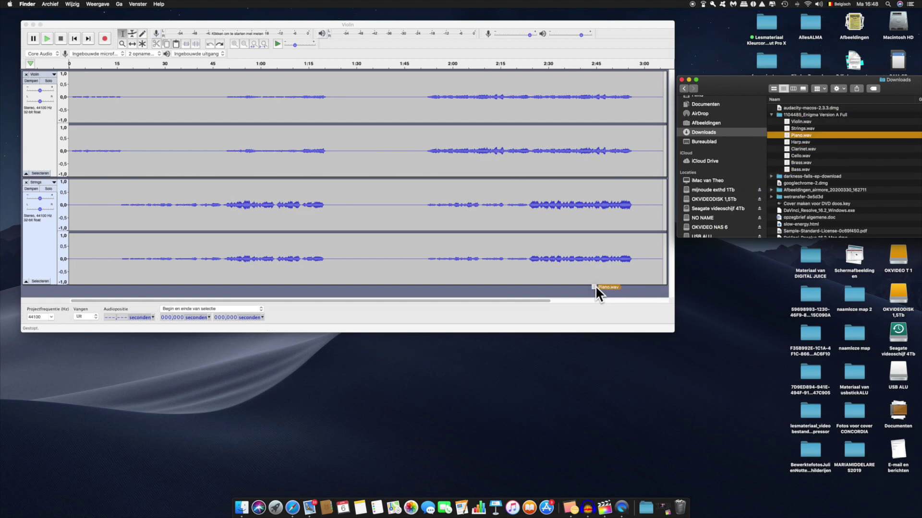
{"action": "left_click_drag", "start_coordinate": [399, 289], "coordinate": [399, 289]}
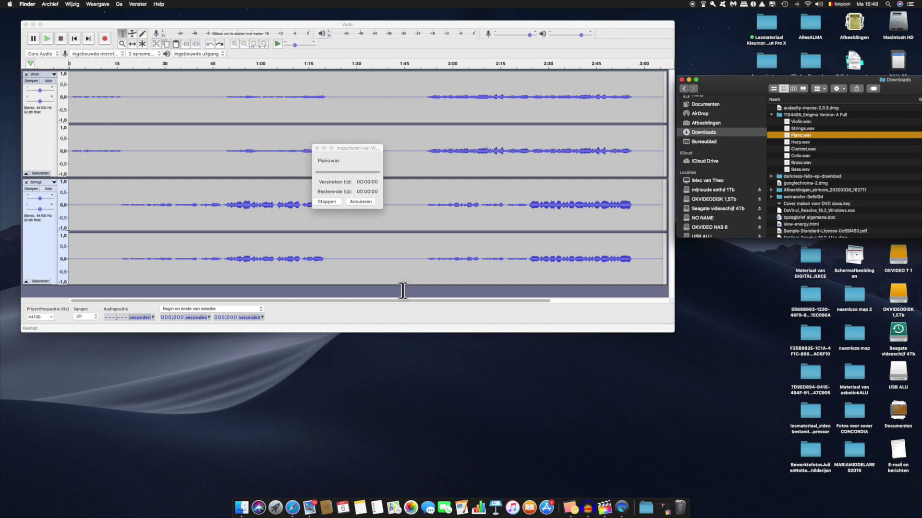
Add Harp.wav and Clarinet.wav as separate tracks below the Piano track
{"action": "scroll", "coordinate": [413, 219], "scroll_direction": "down", "scroll_amount": 5}
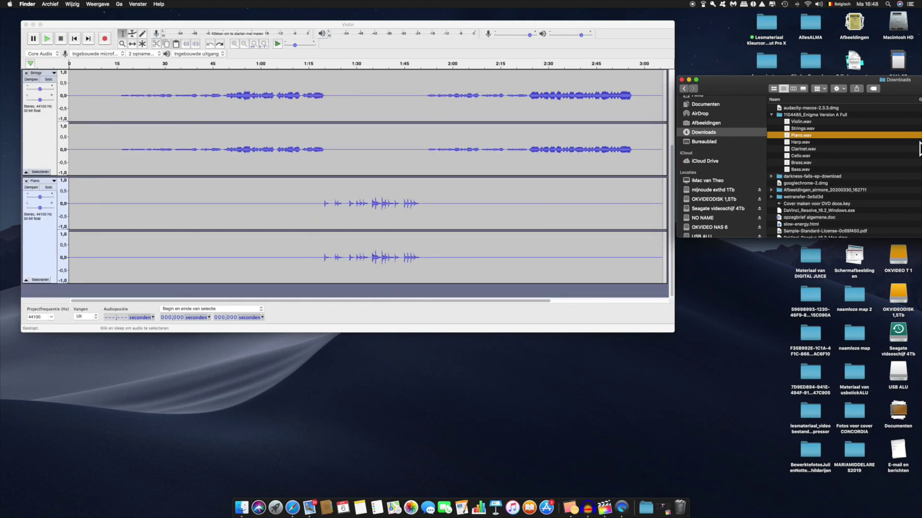
{"action": "left_click", "coordinate": [787, 142]}
{"action": "left_click_drag", "start_coordinate": [785, 140], "coordinate": [567, 275]}
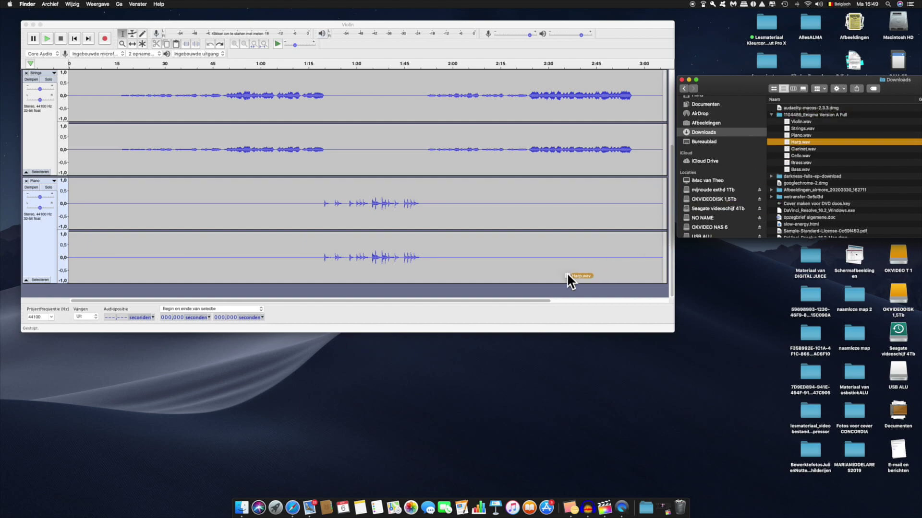
{"action": "left_click_drag", "start_coordinate": [397, 285], "coordinate": [395, 286]}
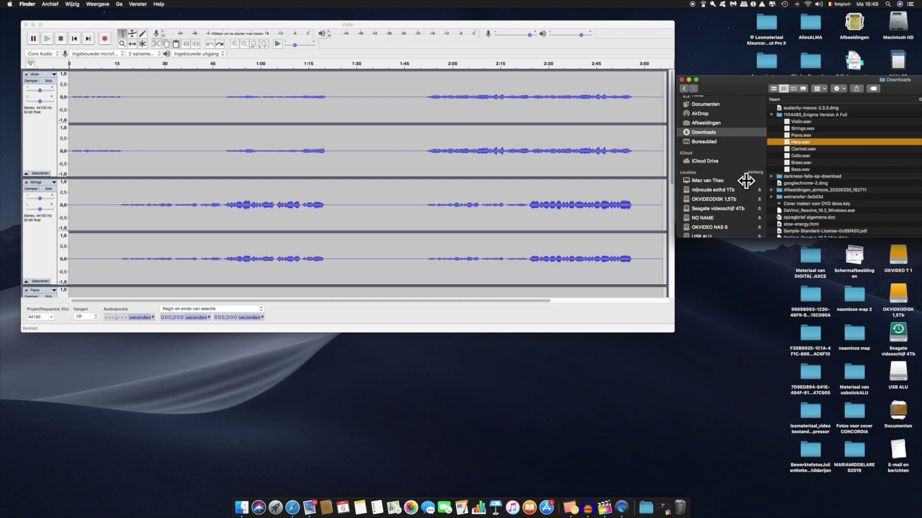
{"action": "scroll", "coordinate": [552, 187], "scroll_direction": "down", "scroll_amount": 10}
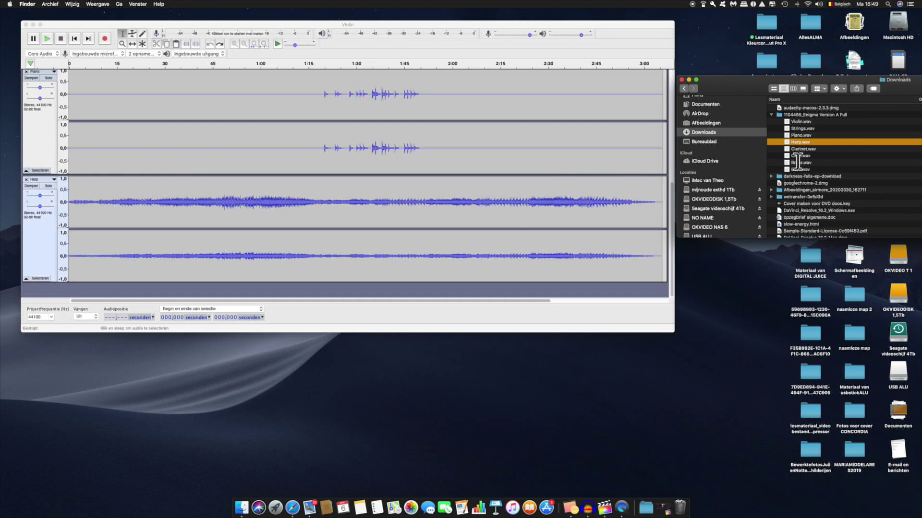
{"action": "left_click", "coordinate": [787, 149]}
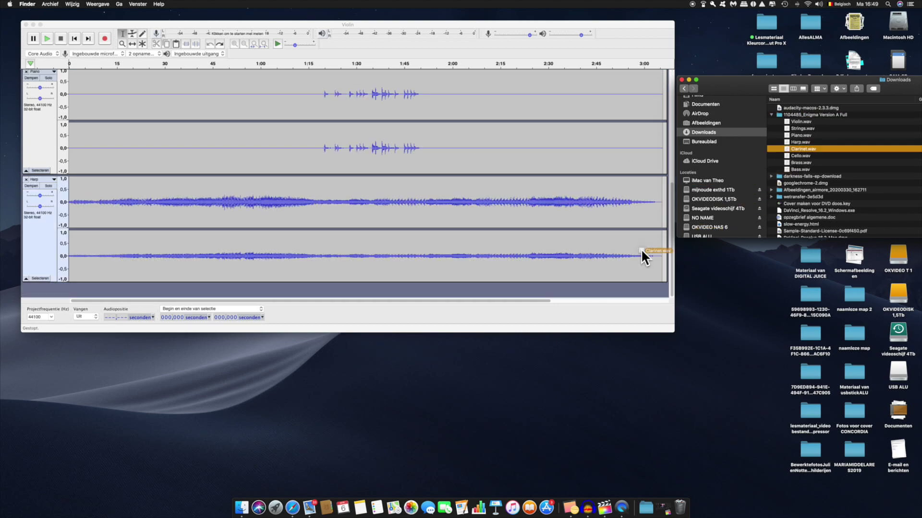
{"action": "left_click_drag", "start_coordinate": [232, 286], "coordinate": [231, 286]}
Add Cello.wav and Brass.wav as separate tracks below the Clarinet track
{"action": "scroll", "coordinate": [530, 156], "scroll_direction": "down", "scroll_amount": 10}
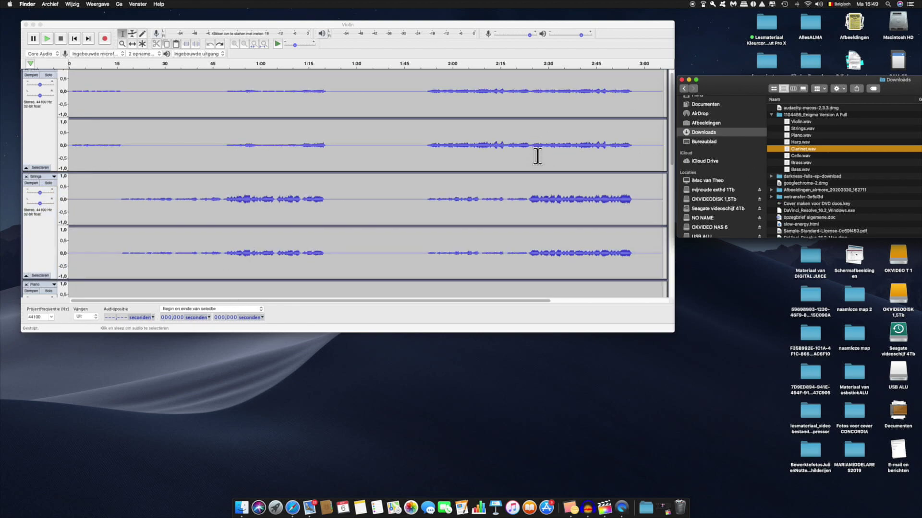
{"action": "left_click", "coordinate": [786, 155]}
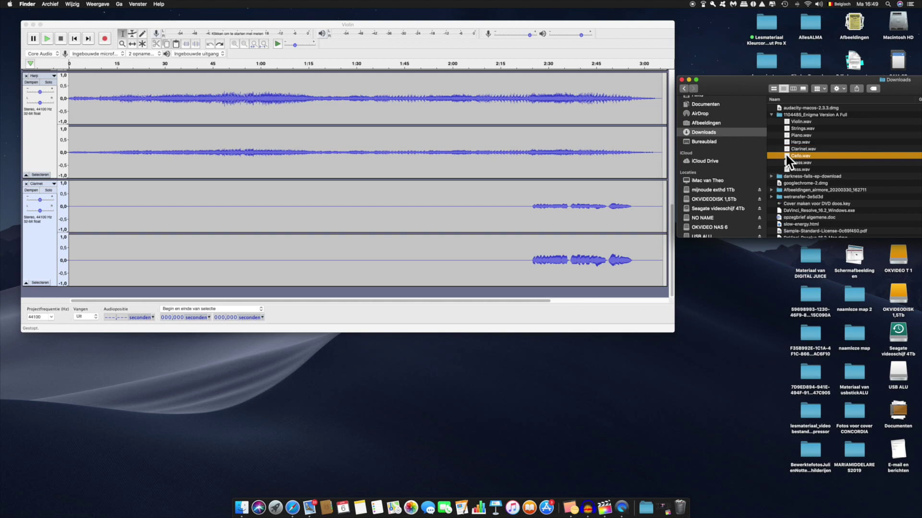
{"action": "left_click_drag", "start_coordinate": [786, 156], "coordinate": [573, 293]}
{"action": "left_click_drag", "start_coordinate": [508, 289], "coordinate": [507, 288]}
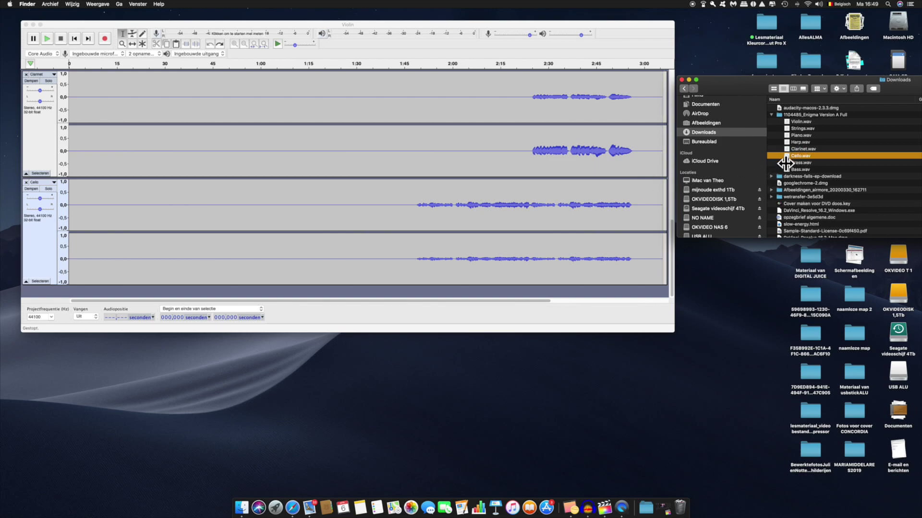
{"action": "left_click_drag", "start_coordinate": [787, 164], "coordinate": [623, 251]}
{"action": "left_click_drag", "start_coordinate": [557, 290], "coordinate": [557, 290]}
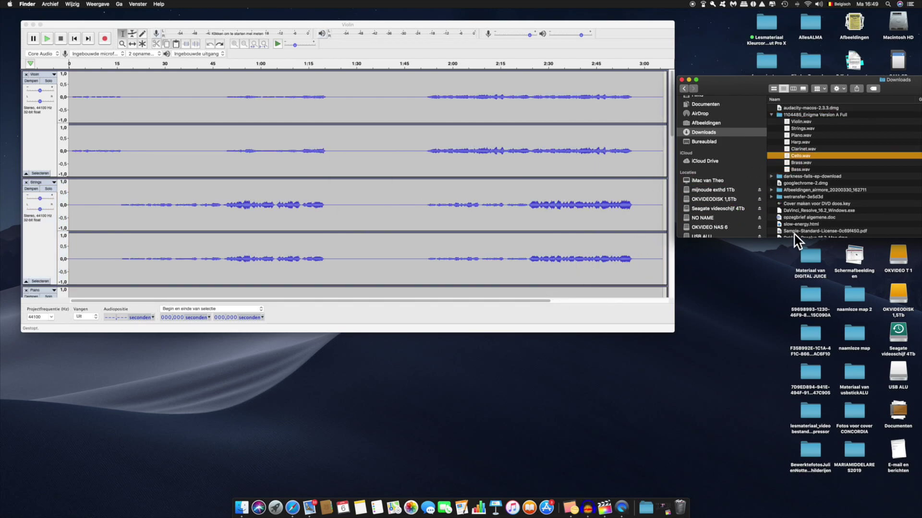
Add Bass.wav as the last track, below the Brass track
{"action": "scroll", "coordinate": [527, 226], "scroll_direction": "down", "scroll_amount": 10}
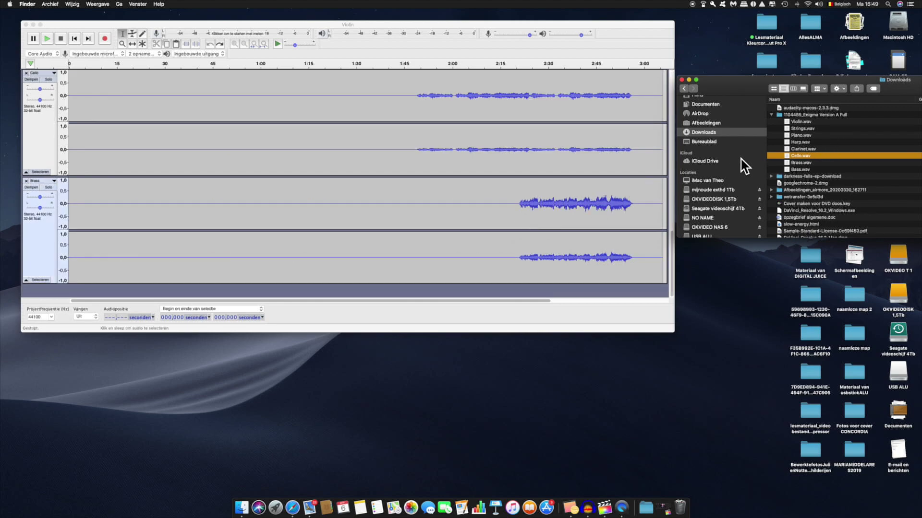
{"action": "left_click", "coordinate": [785, 168]}
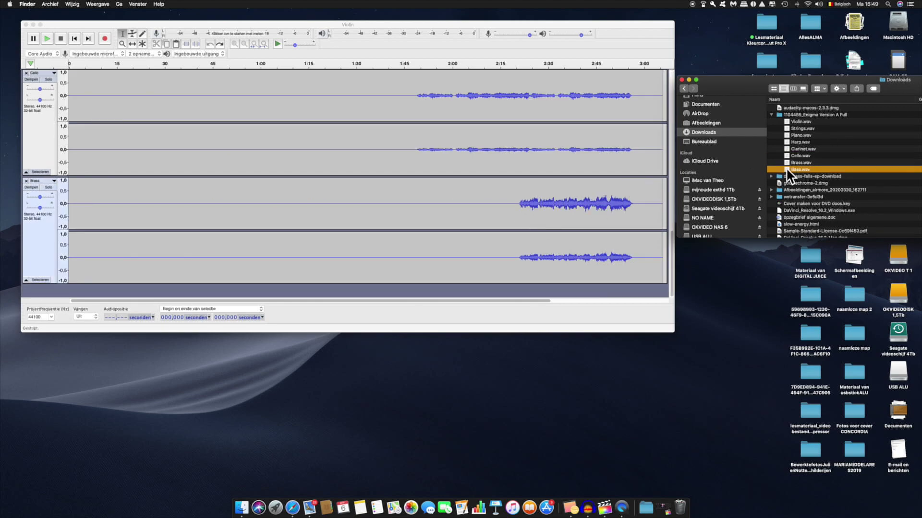
{"action": "left_click_drag", "start_coordinate": [786, 167], "coordinate": [515, 310]}
{"action": "left_click_drag", "start_coordinate": [451, 290], "coordinate": [448, 292]}
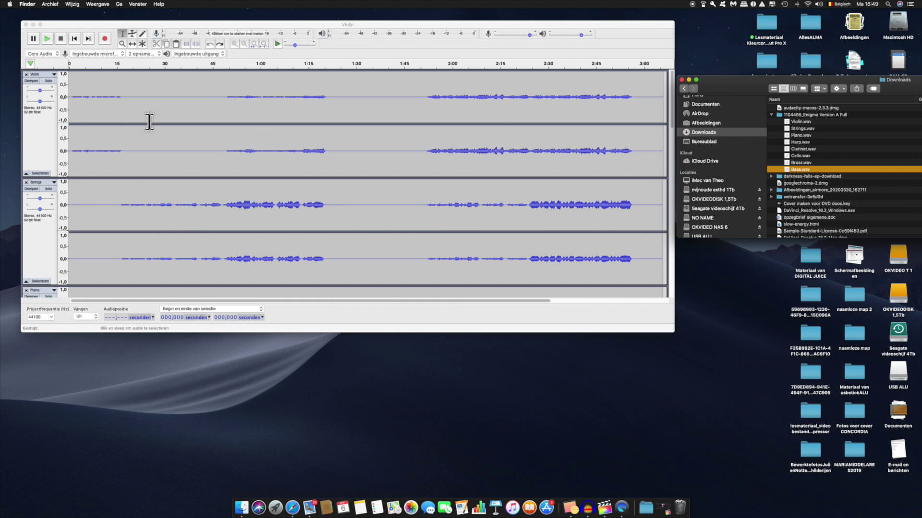
Play all tracks together from the start at a raised volume, pause after about 16 seconds and look through the tracks
{"action": "left_click", "coordinate": [47, 38]}
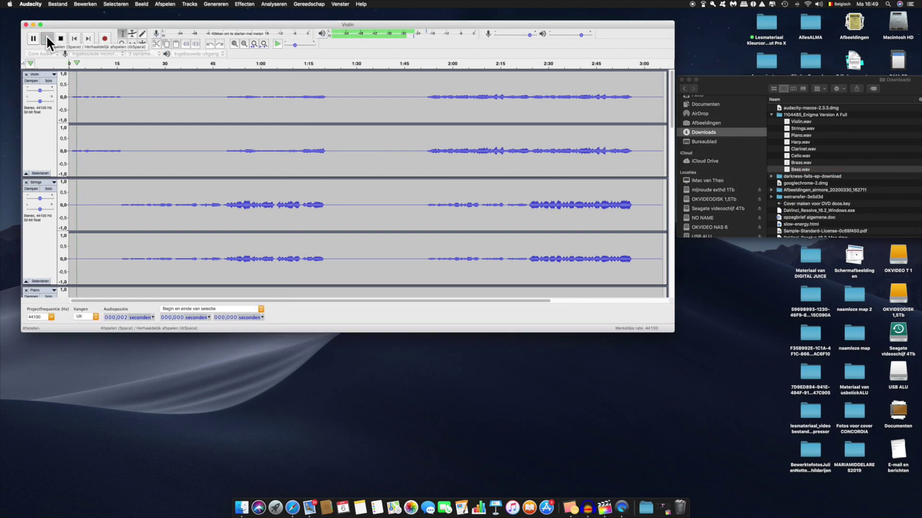
{"action": "key", "text": "XF86AudioRaiseVolume"}
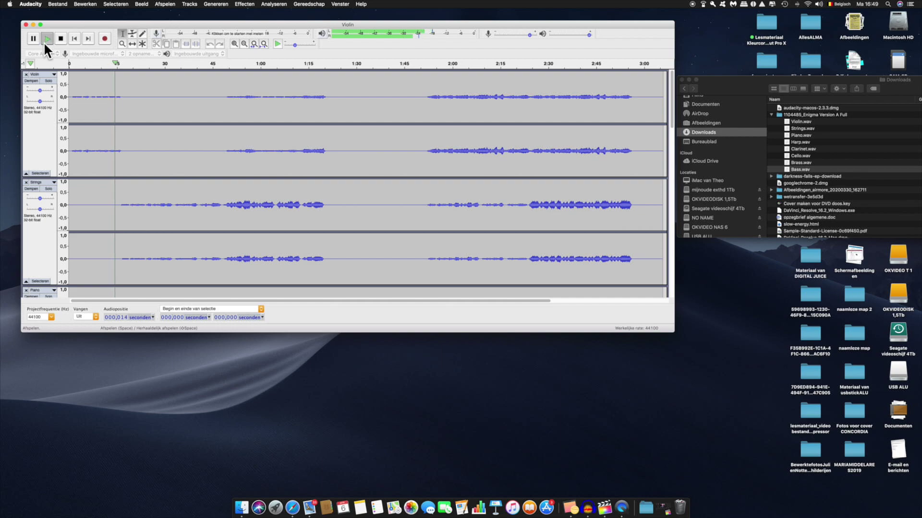
{"action": "left_click", "coordinate": [31, 36]}
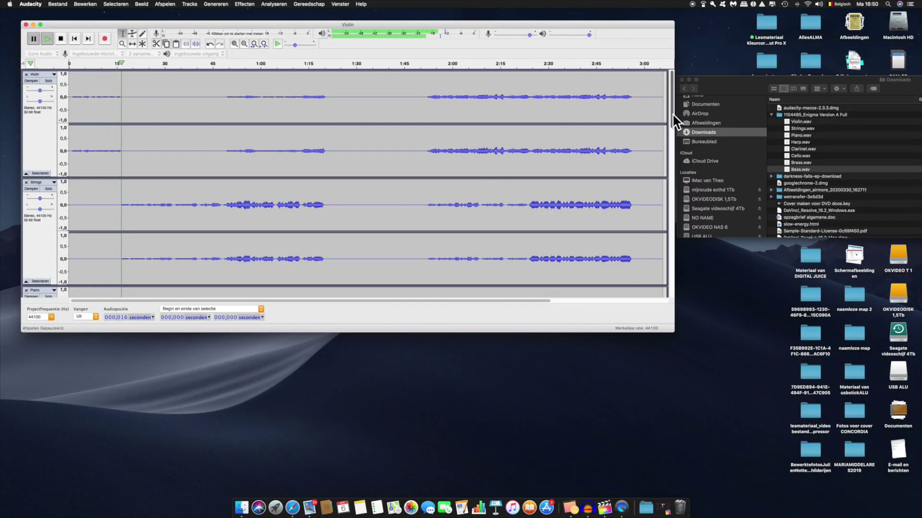
{"action": "scroll", "coordinate": [667, 216], "scroll_direction": "down", "scroll_amount": 15}
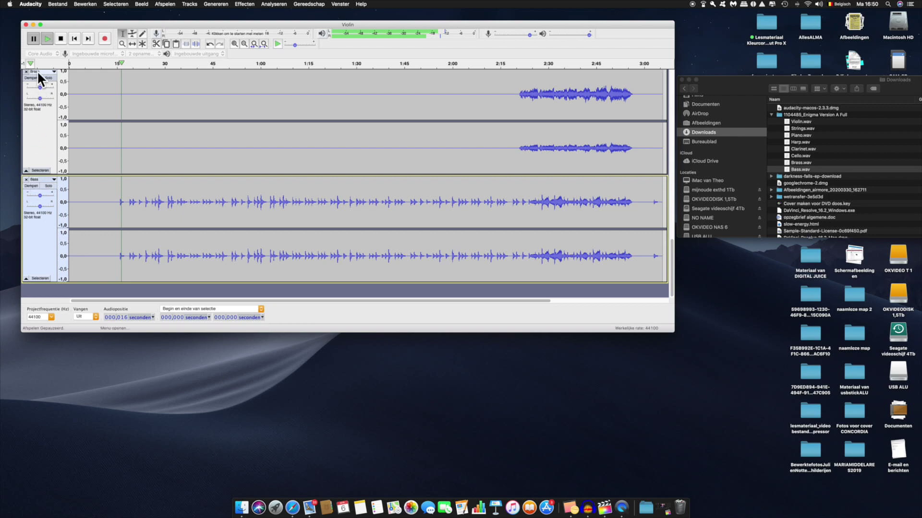
{"action": "scroll", "coordinate": [116, 105], "scroll_direction": "up", "scroll_amount": 10}
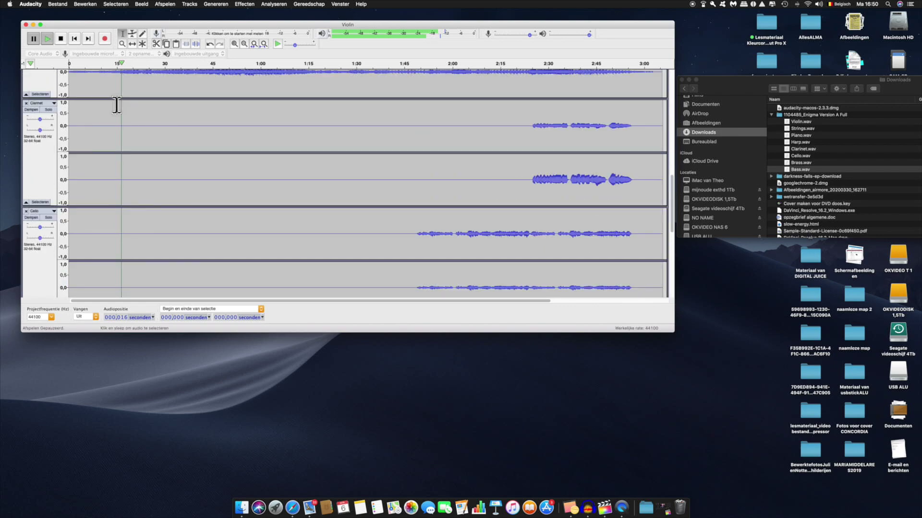
{"action": "scroll", "coordinate": [116, 104], "scroll_direction": "up", "scroll_amount": 10}
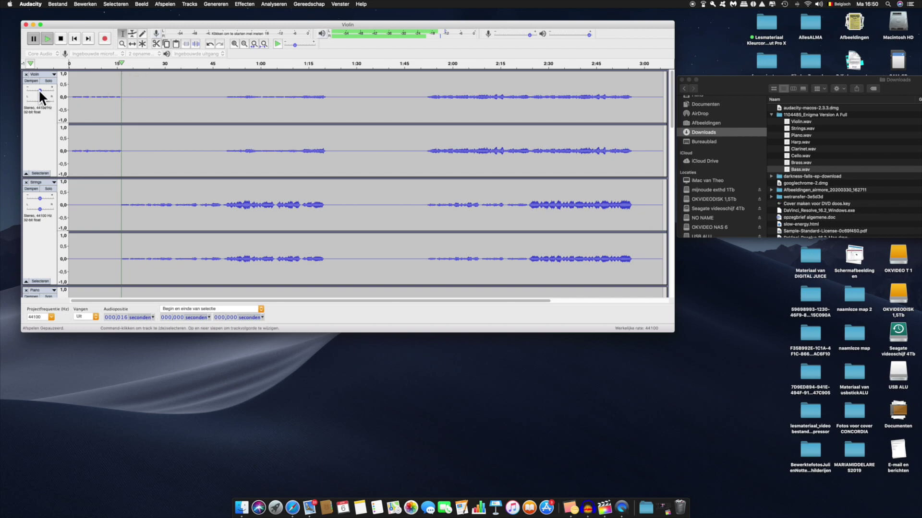
Export the mixed tracks as an MP3 named Enigma in the Muziek folder, leaving the metadata tags empty
{"action": "left_click", "coordinate": [58, 4]}
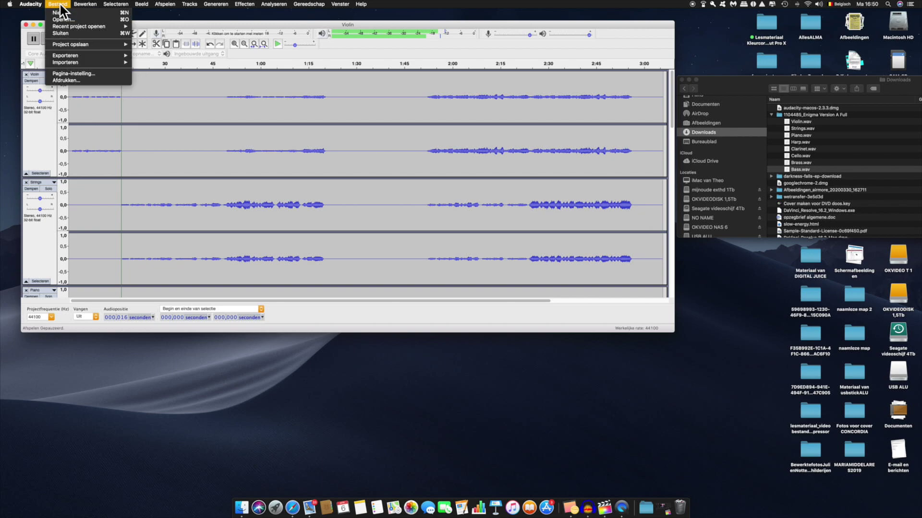
{"action": "mouse_move", "coordinate": [61, 54]}
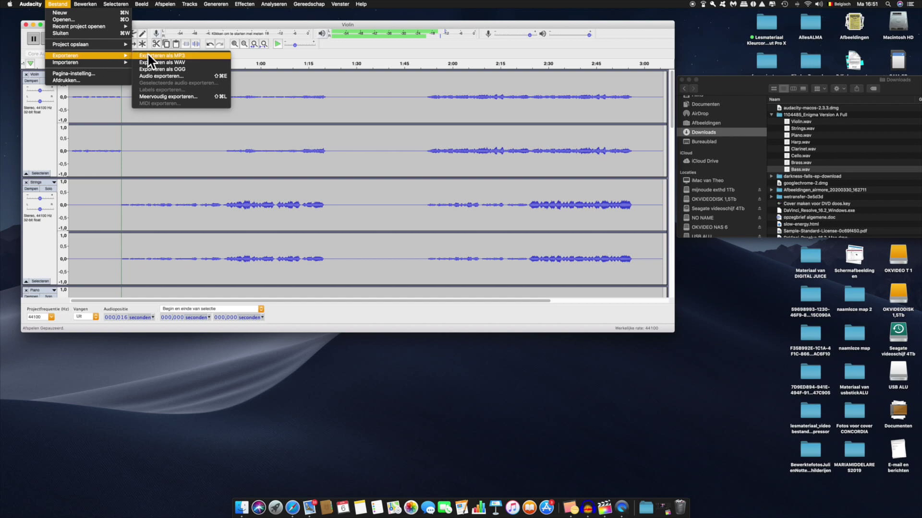
{"action": "left_click", "coordinate": [183, 54]}
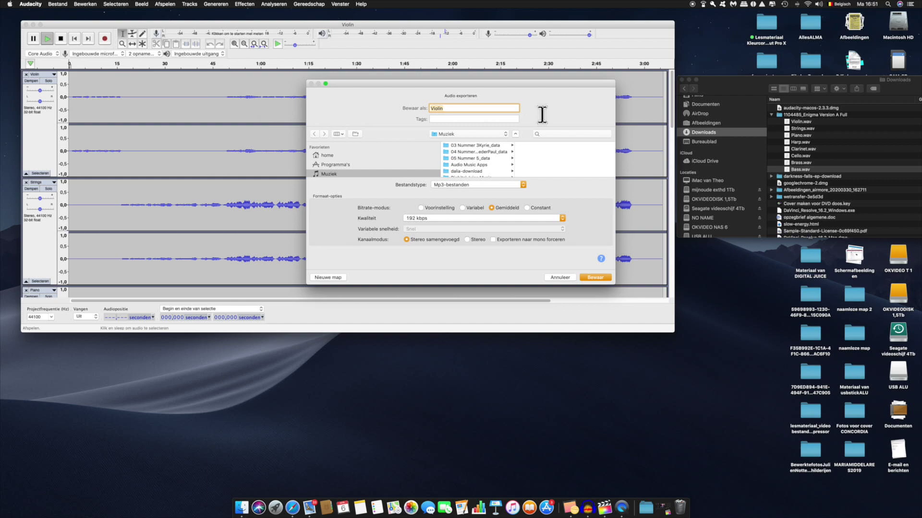
{"action": "left_click", "coordinate": [455, 111]}
{"action": "key", "text": "BackSpace"}
{"action": "key", "text": "BackSpace"}
{"action": "key", "text": "BackSpace"}
{"action": "type", "text": "Enigma"}
{"action": "left_click", "coordinate": [595, 277]}
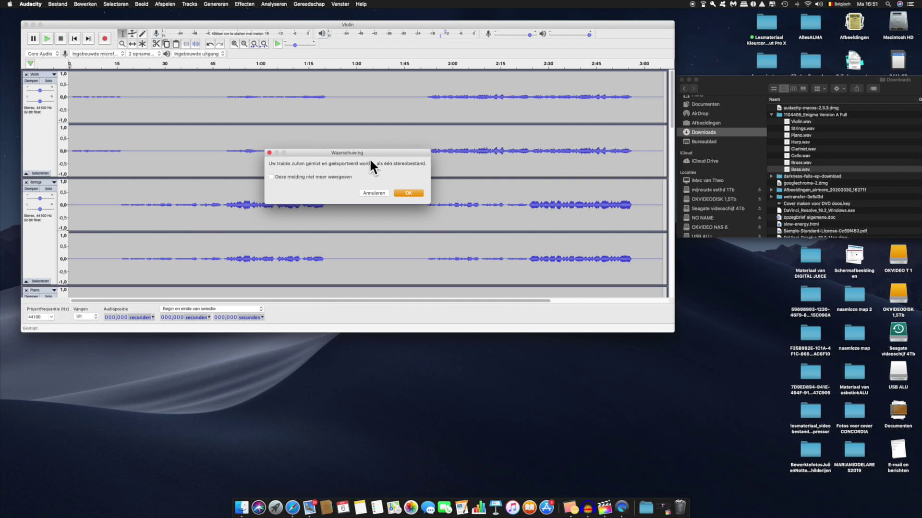
{"action": "left_click", "coordinate": [413, 192]}
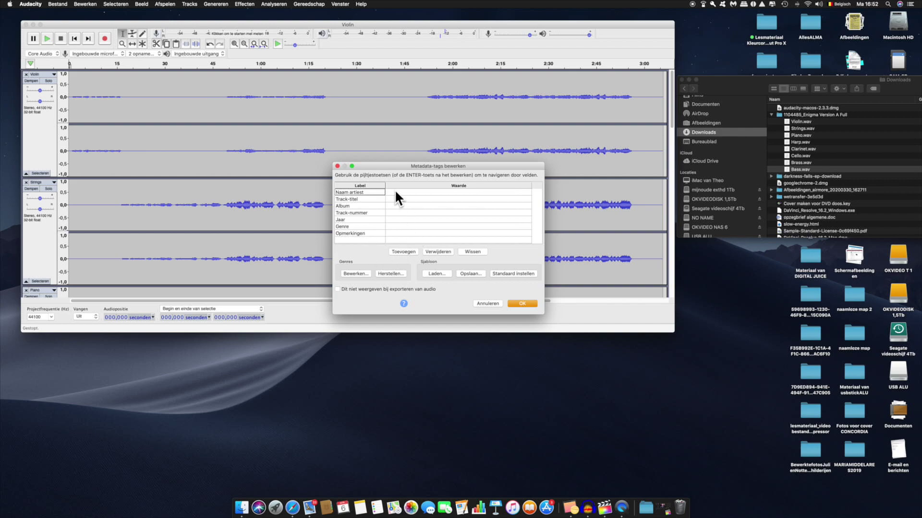
{"action": "left_click", "coordinate": [527, 302]}
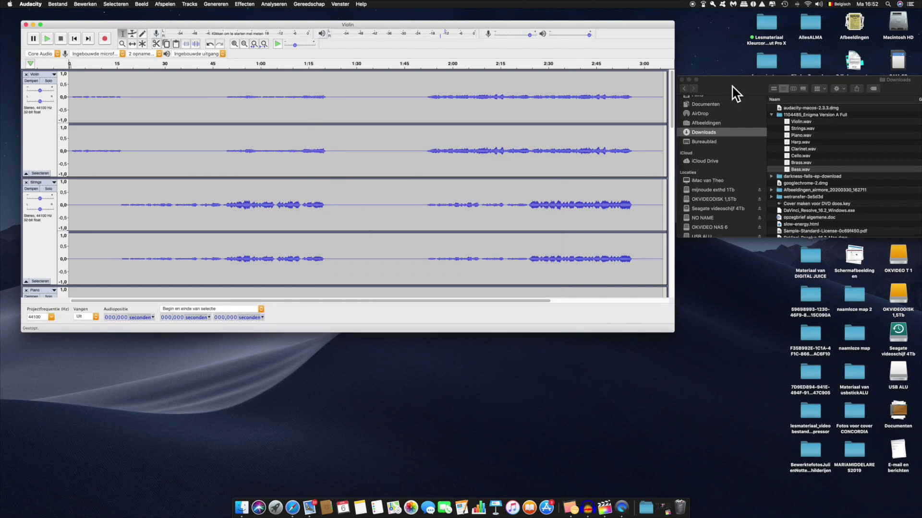
In Finder, search the Mac for "muziek" and open the Enigma audio file to play it
{"action": "left_click_drag", "start_coordinate": [734, 91], "coordinate": [218, 111]}
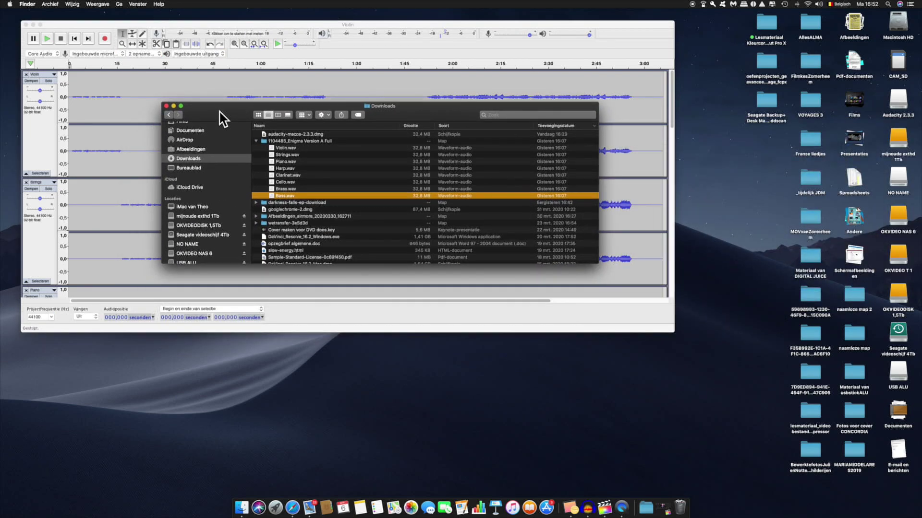
{"action": "left_click", "coordinate": [173, 206]}
{"action": "left_click", "coordinate": [495, 115]}
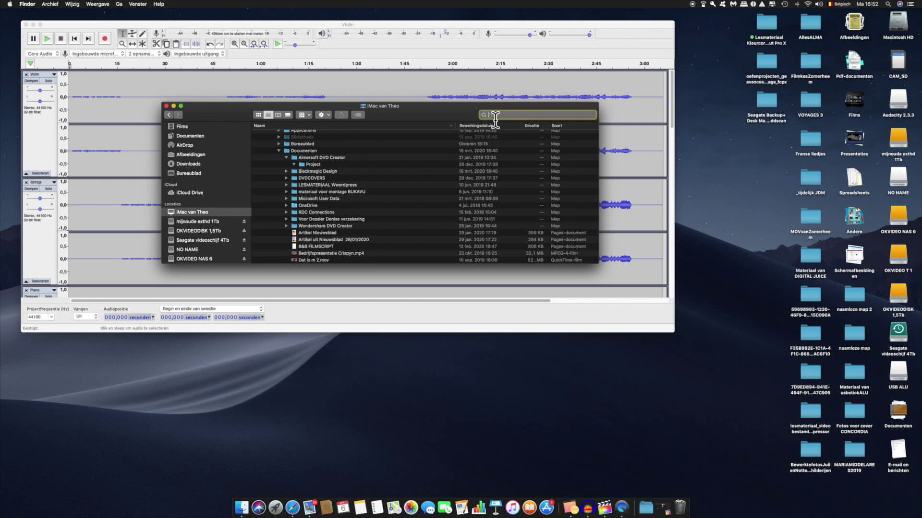
{"action": "type", "text": "muziek"}
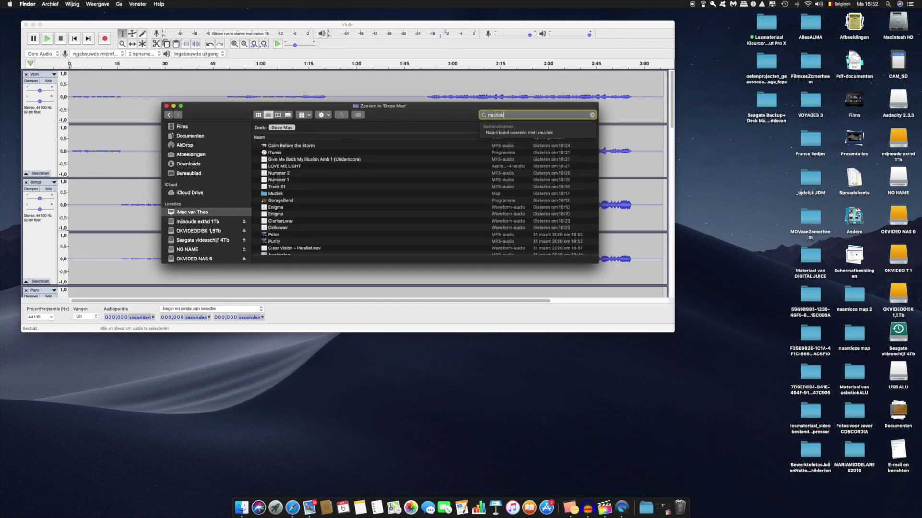
{"action": "left_click", "coordinate": [581, 207]}
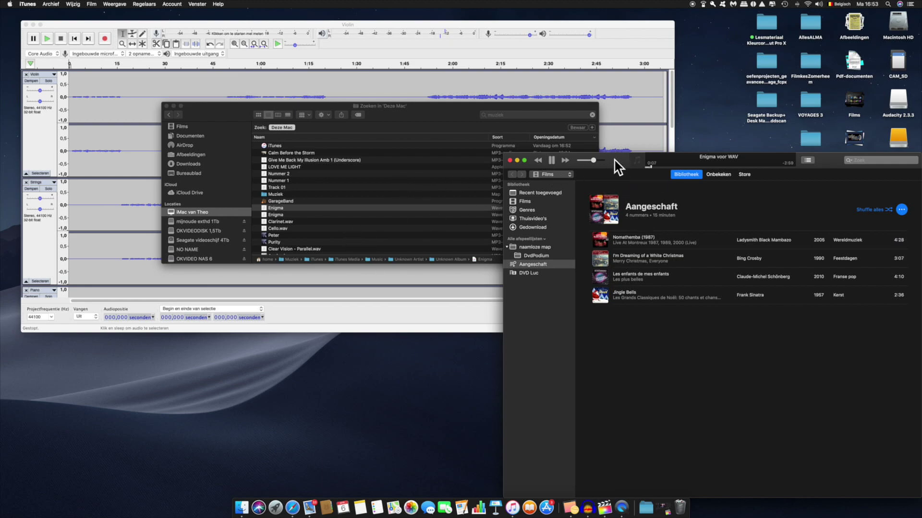
Pause the Enigma playback in iTunes, close the player window and move the Finder search window clear of the Audacity tracks
{"action": "left_click_drag", "start_coordinate": [617, 158], "coordinate": [353, 160]}
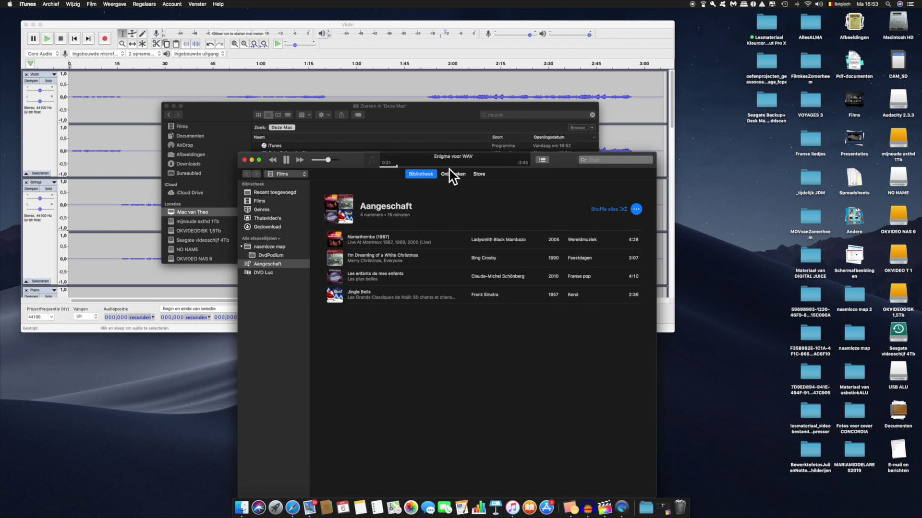
{"action": "left_click", "coordinate": [286, 160]}
{"action": "left_click", "coordinate": [244, 160]}
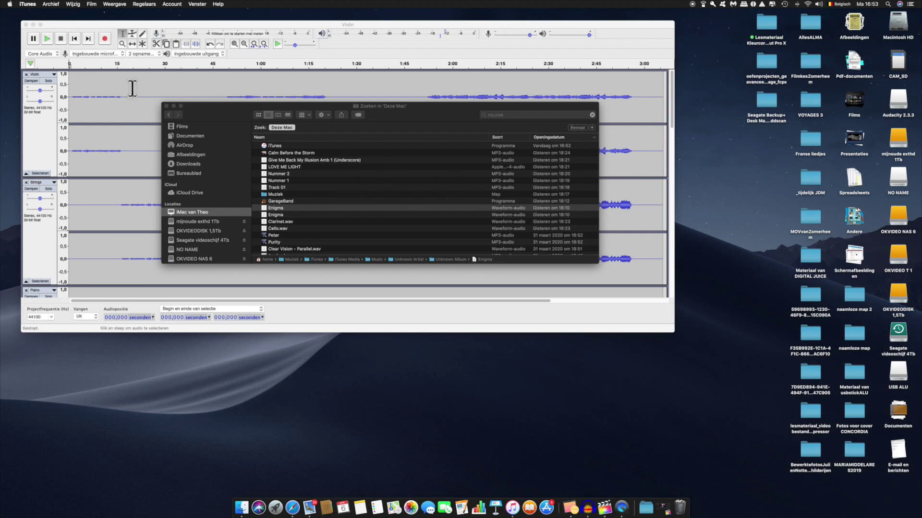
{"action": "left_click_drag", "start_coordinate": [213, 120], "coordinate": [581, 342]}
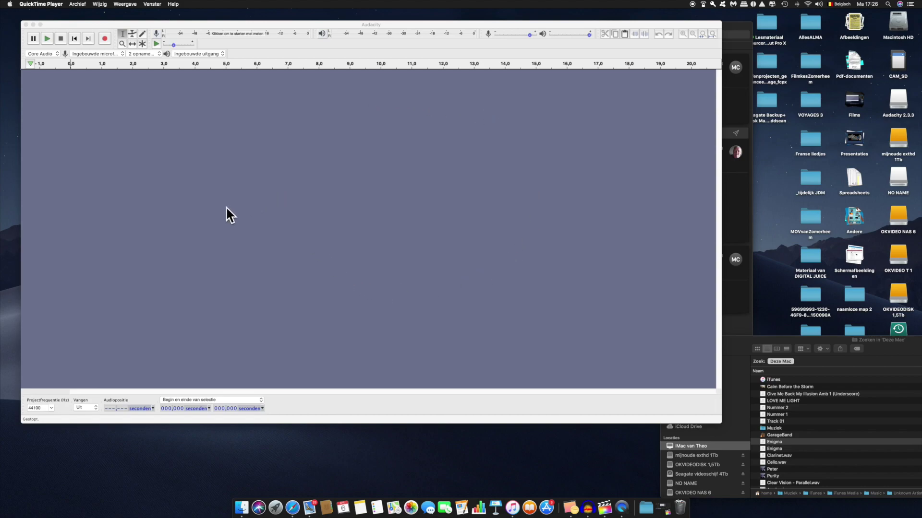
Open the Audacity manual and look through its contents page, from the project window guide down to Index, Glossary and More
{"action": "left_click", "coordinate": [174, 5]}
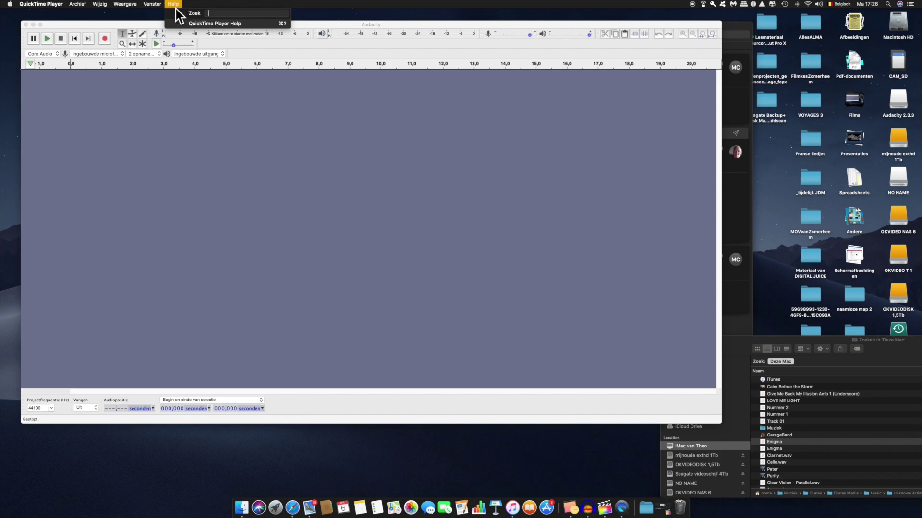
{"action": "left_click", "coordinate": [151, 131]}
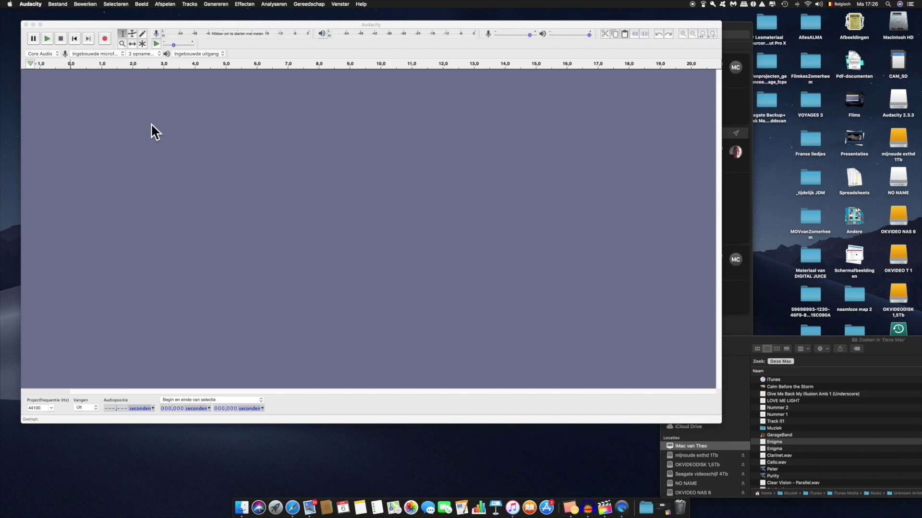
{"action": "left_click", "coordinate": [361, 4]}
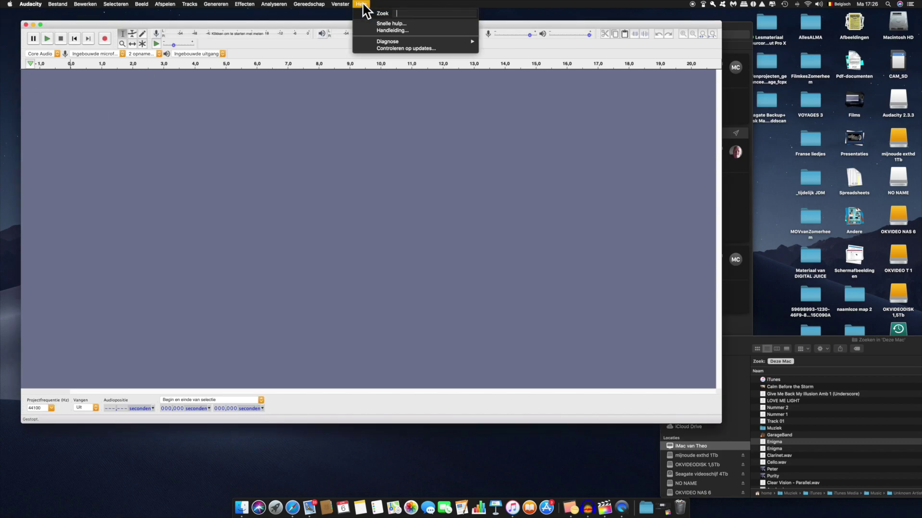
{"action": "left_click", "coordinate": [393, 31]}
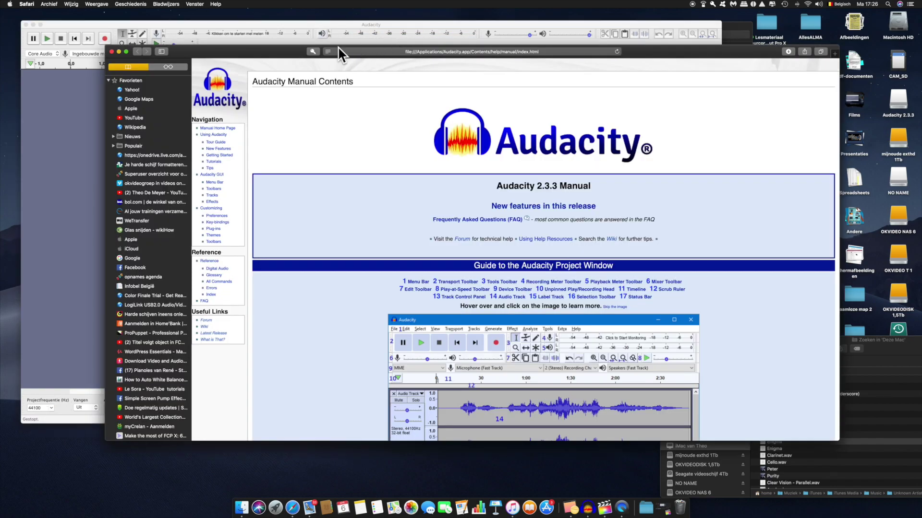
{"action": "left_click_drag", "start_coordinate": [265, 50], "coordinate": [186, 27]}
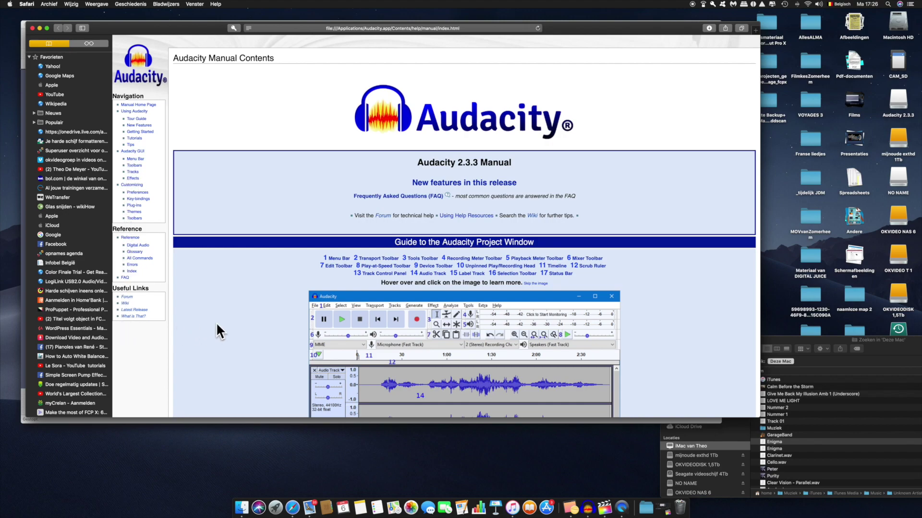
{"action": "scroll", "coordinate": [459, 265], "scroll_direction": "down", "scroll_amount": 10}
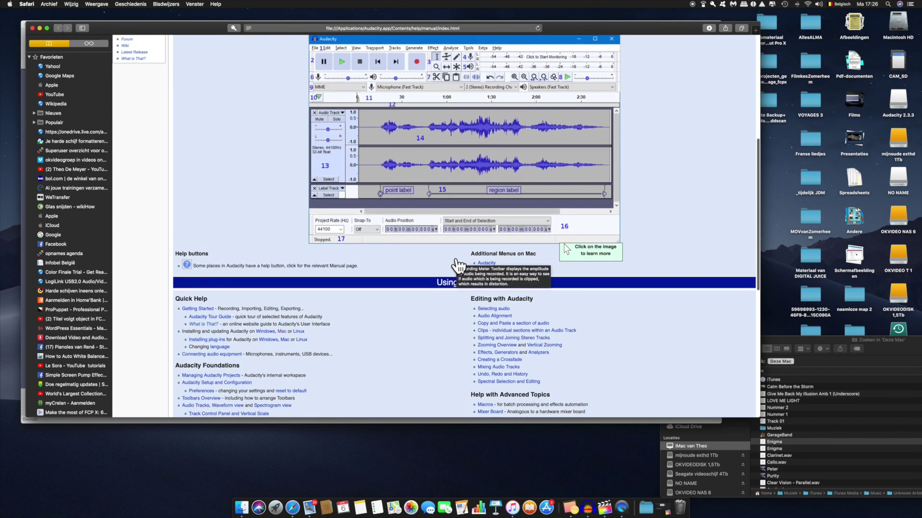
{"action": "scroll", "coordinate": [456, 257], "scroll_direction": "down", "scroll_amount": 6}
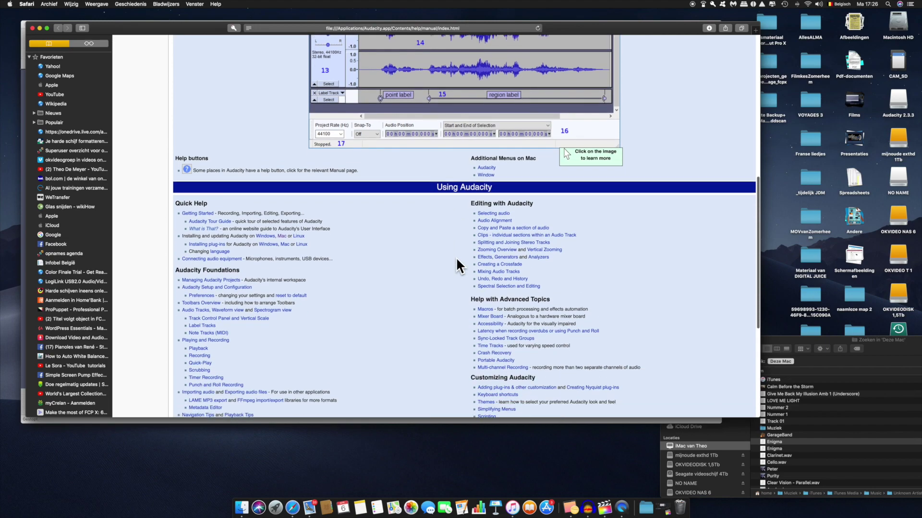
{"action": "scroll", "coordinate": [456, 265], "scroll_direction": "down", "scroll_amount": 1}
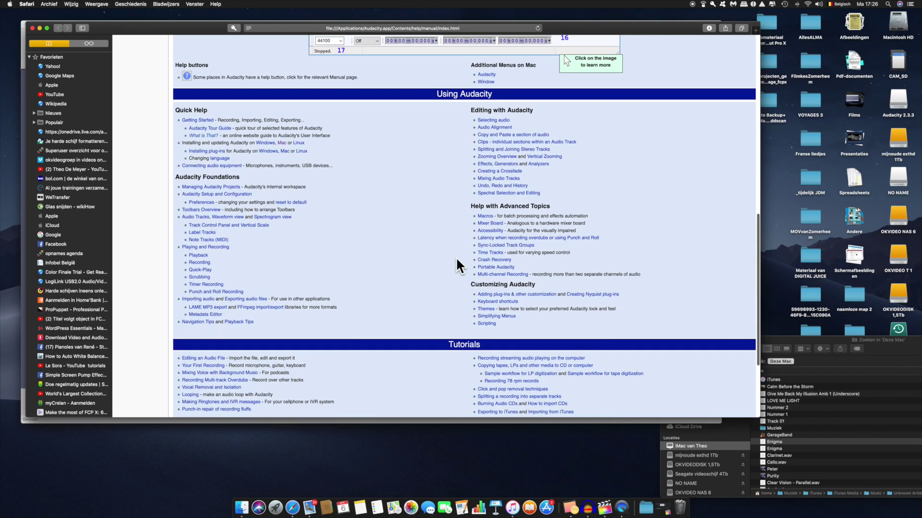
{"action": "scroll", "coordinate": [456, 258], "scroll_direction": "down", "scroll_amount": 4}
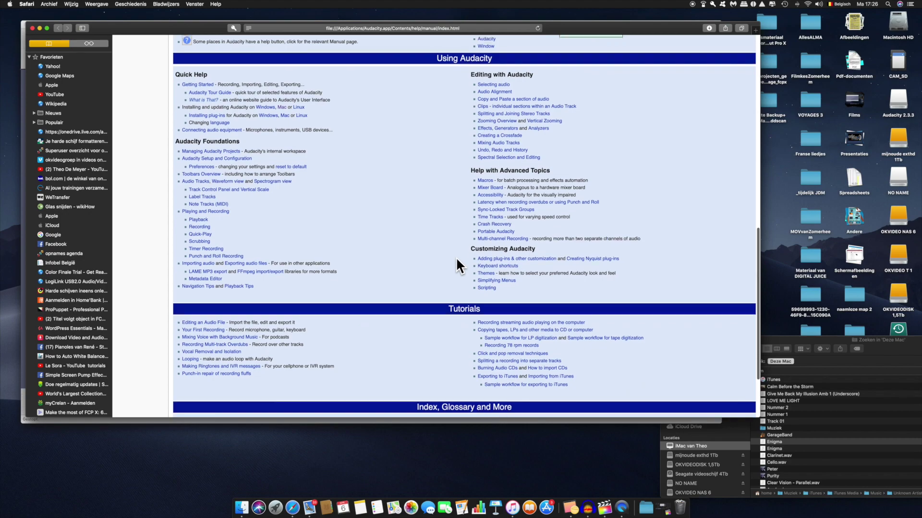
{"action": "scroll", "coordinate": [456, 257], "scroll_direction": "down", "scroll_amount": 1}
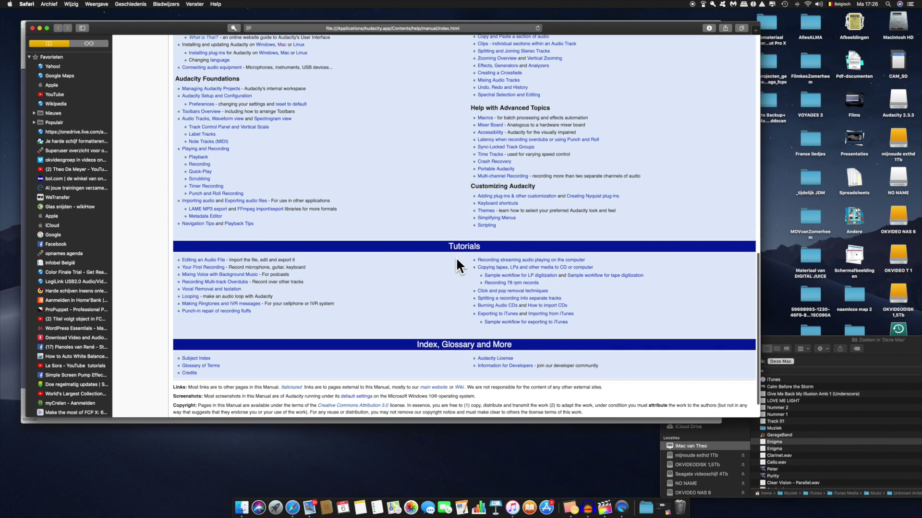